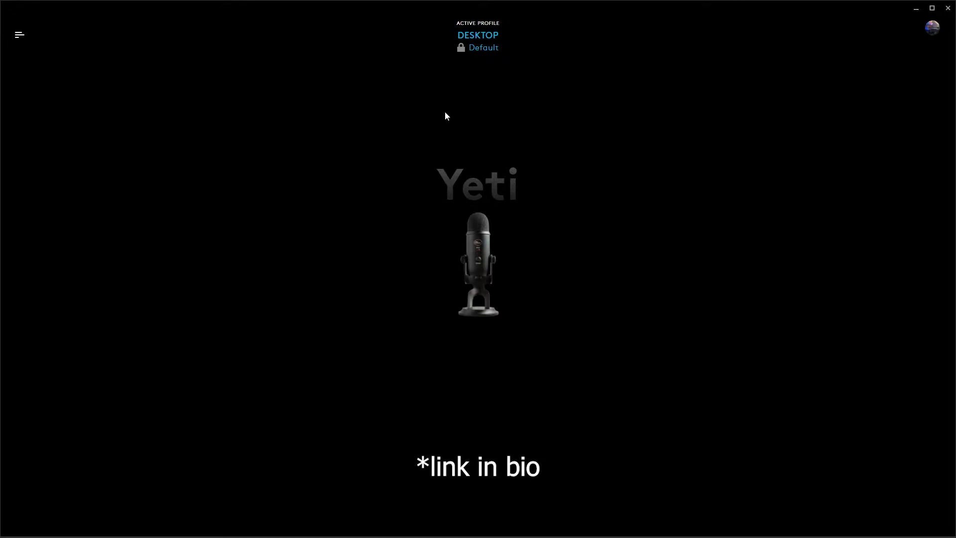
# Step: Reveal the taskbar so the system tray's volume icon is reachable
pyautogui.moveTo(885, 536)
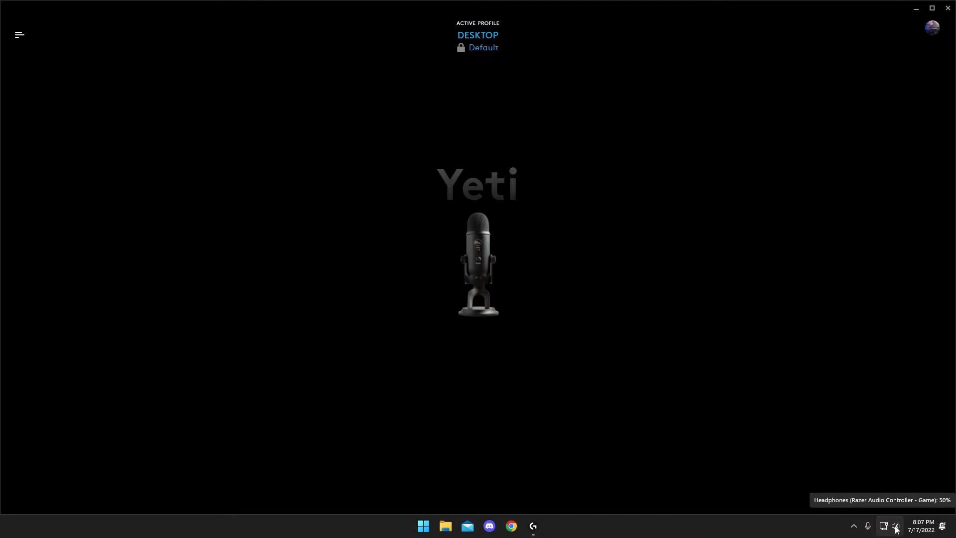
# Step: Reach the classic Sound dialog through Sound settings' More sound settings, and centre it on screen
pyautogui.rightClick(897, 527)
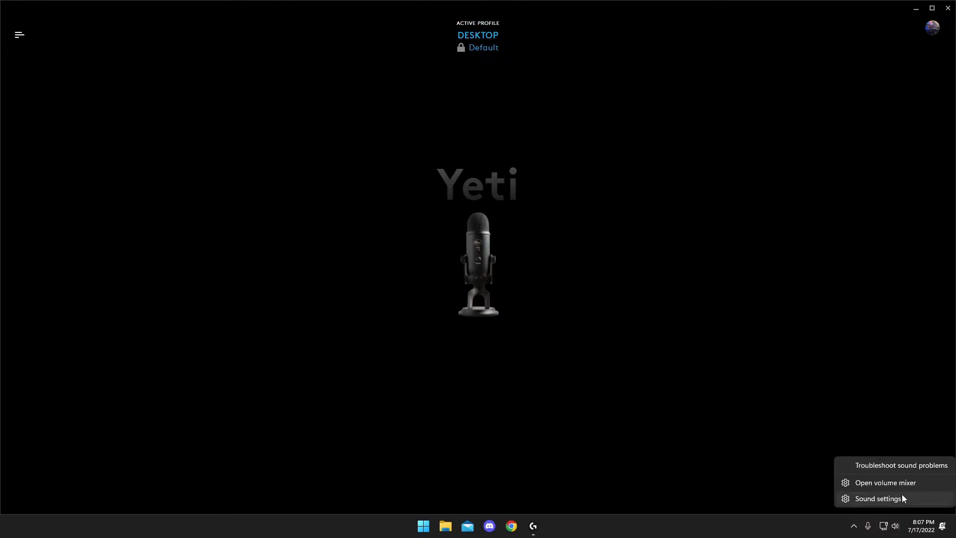
pyautogui.click(878, 499)
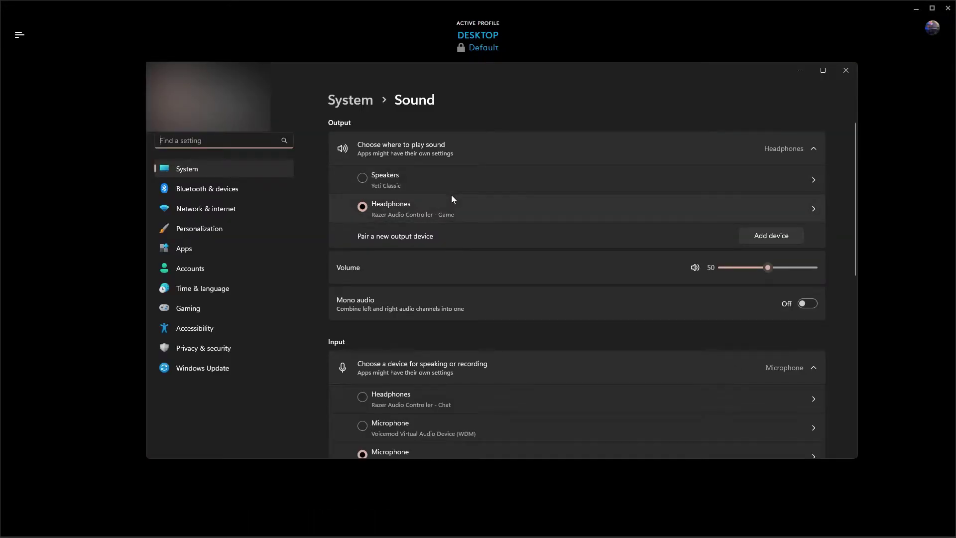
pyautogui.scroll(-3, 452, 197)
pyautogui.scroll(-5, 465, 210)
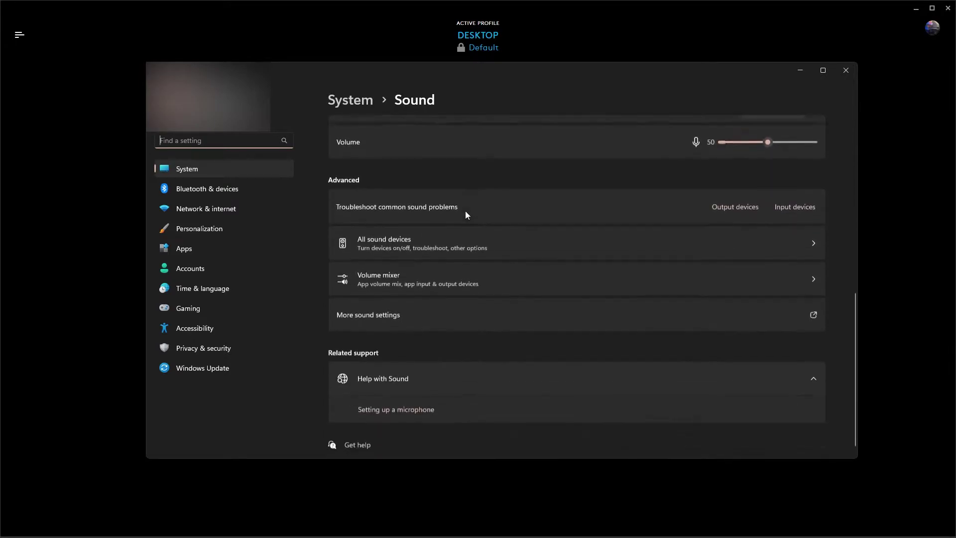
pyautogui.click(392, 312)
pyautogui.moveTo(211, 66); pyautogui.dragTo(517, 114)
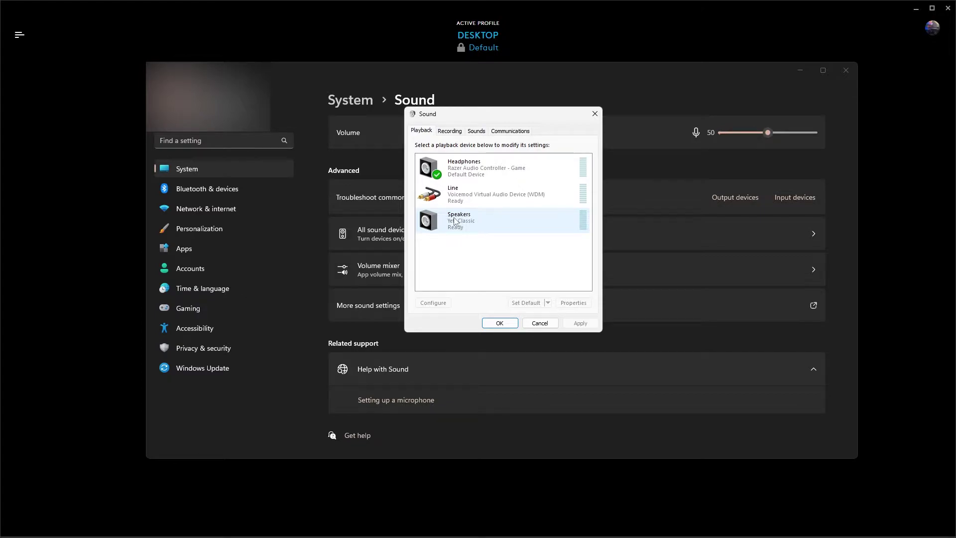
# Step: Open the Properties of the Yeti Classic microphone from the Recording devices list
pyautogui.click(450, 131)
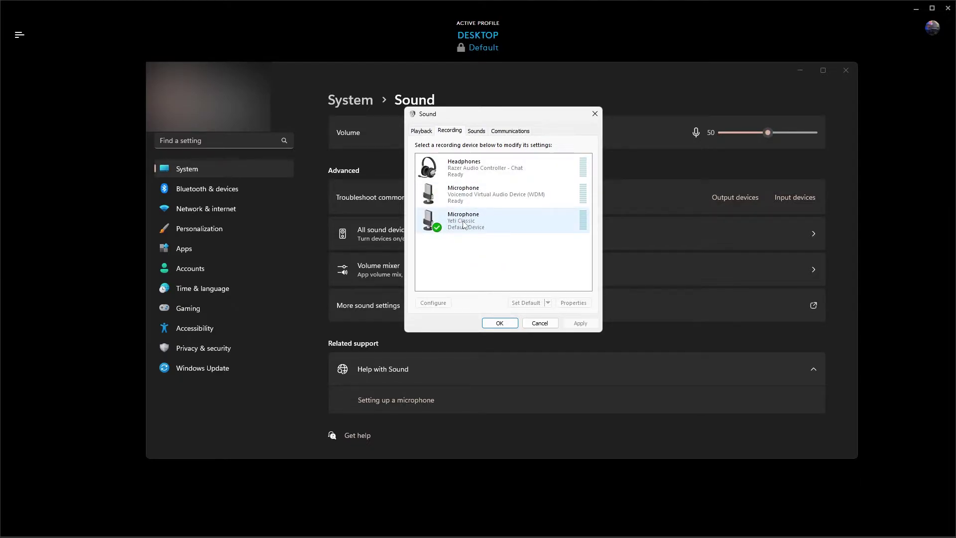
pyautogui.click(488, 226)
pyautogui.rightClick(488, 224)
pyautogui.click(531, 286)
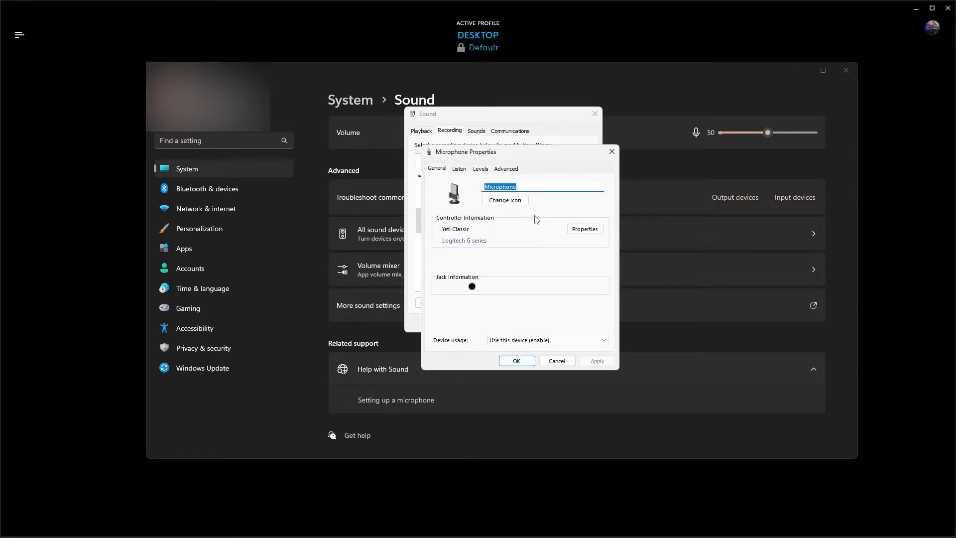
# Step: Review the Yeti Classic's Listen, Levels and Advanced settings, then close Properties
pyautogui.click(459, 170)
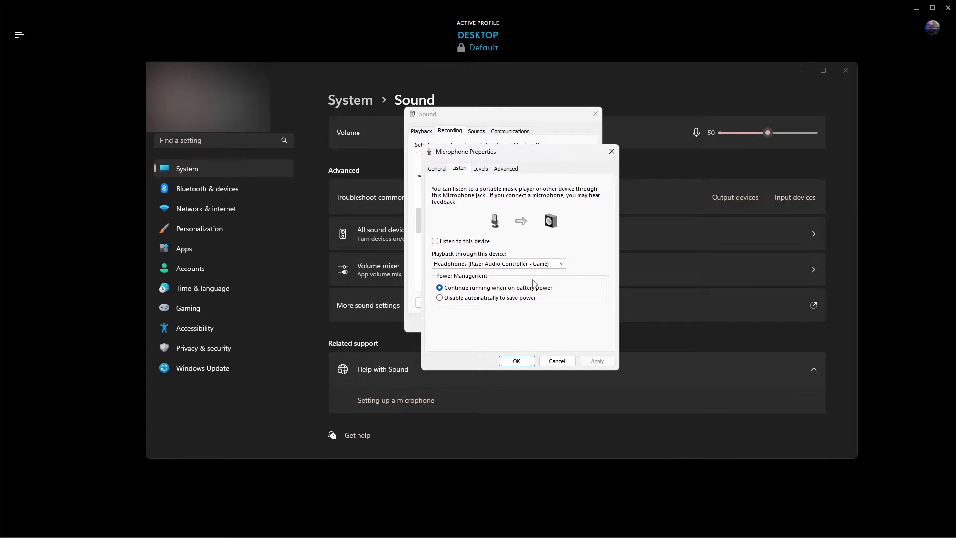
pyautogui.click(482, 170)
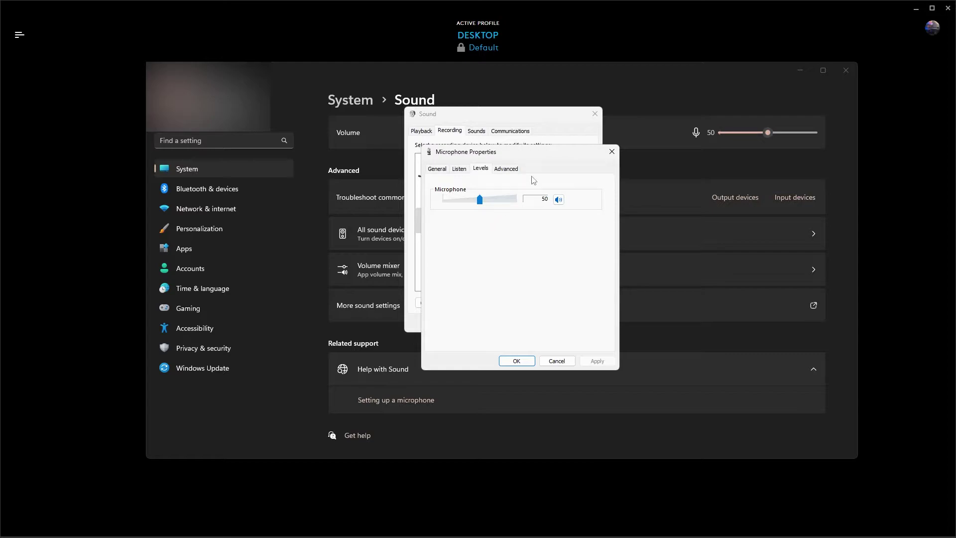
pyautogui.click(514, 169)
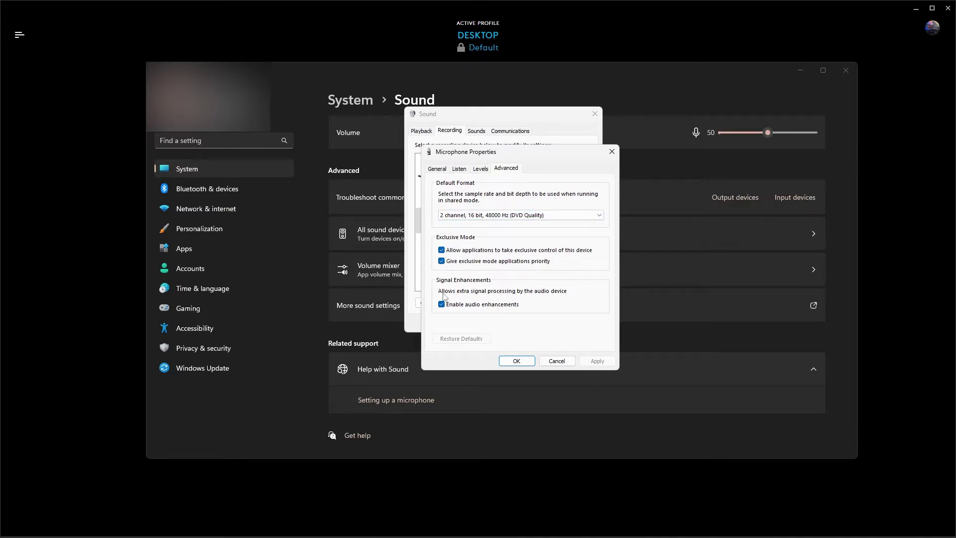
pyautogui.click(612, 151)
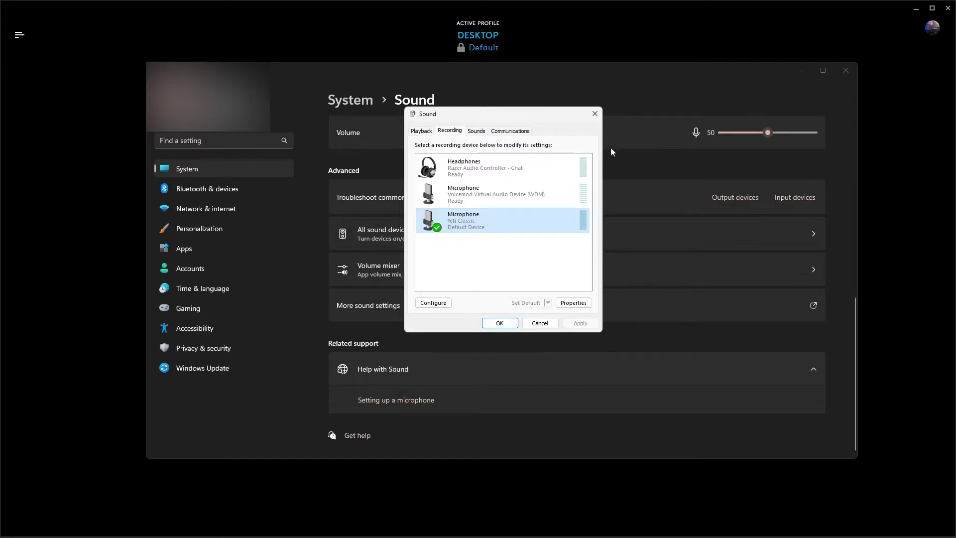
# Step: Close the Sound dialog and Settings, then show the Yeti's Discord and Streaming Preset in G HUB
pyautogui.click(594, 115)
pyautogui.click(847, 71)
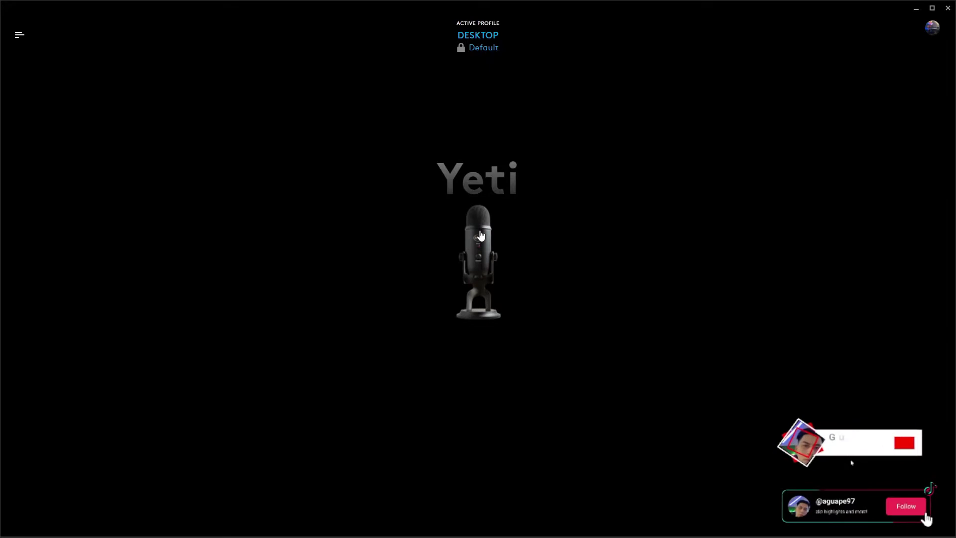
pyautogui.click(478, 309)
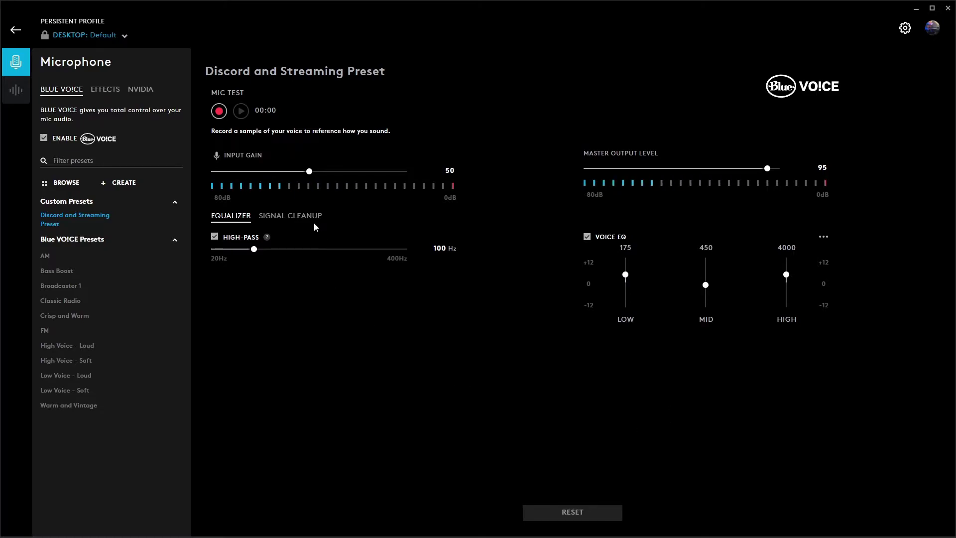
# Step: Show Signal Cleanup: noise reduction 25 dB, gate -60 dB, compressor -15 dB, de-popper off
pyautogui.click(291, 216)
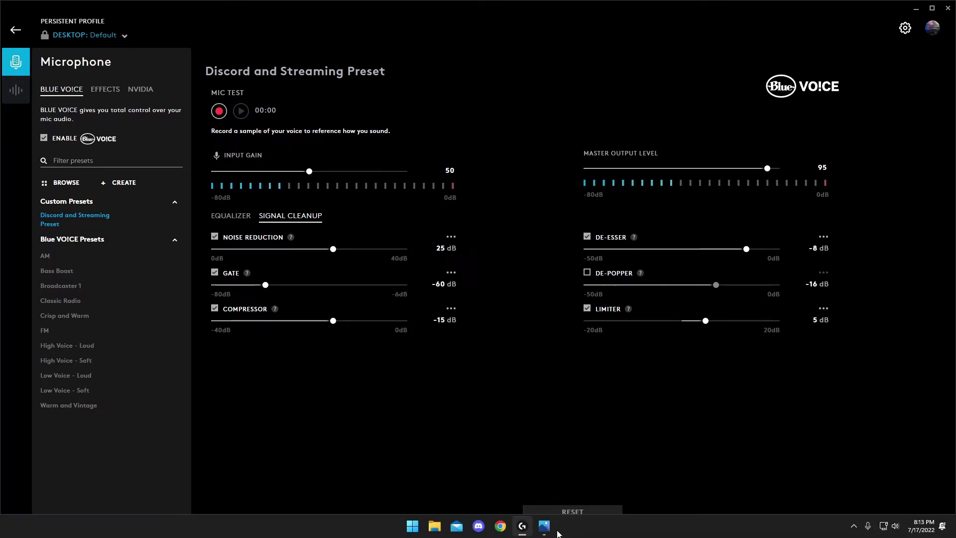
# Step: View the microphone setup photos, including mic.jpg of the gain knob, then close Photos
pyautogui.click(544, 526)
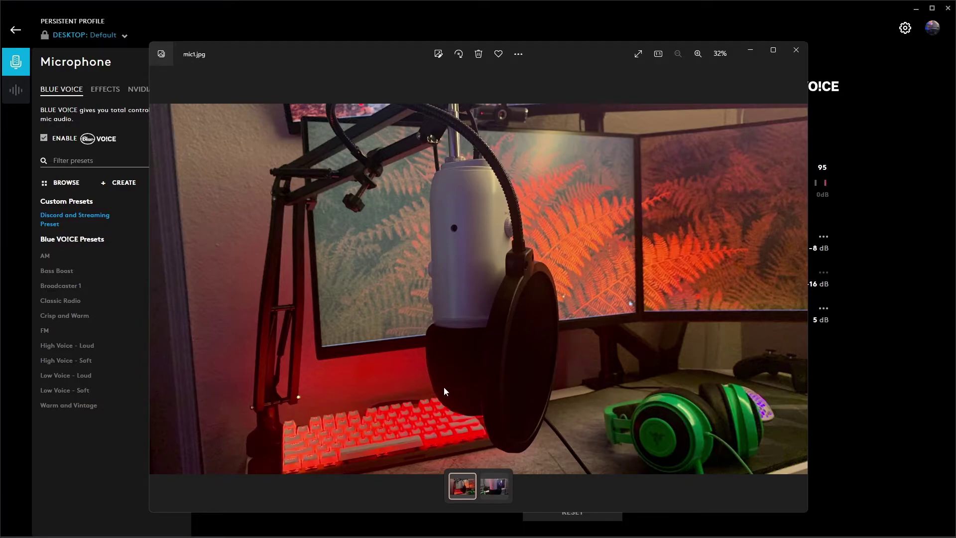
pyautogui.moveTo(608, 47); pyautogui.dragTo(584, 74)
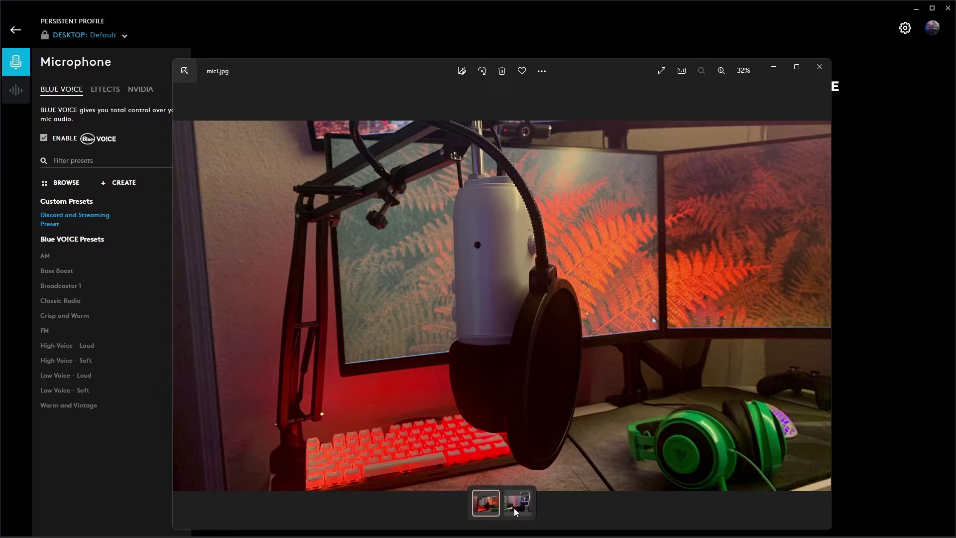
pyautogui.click(514, 508)
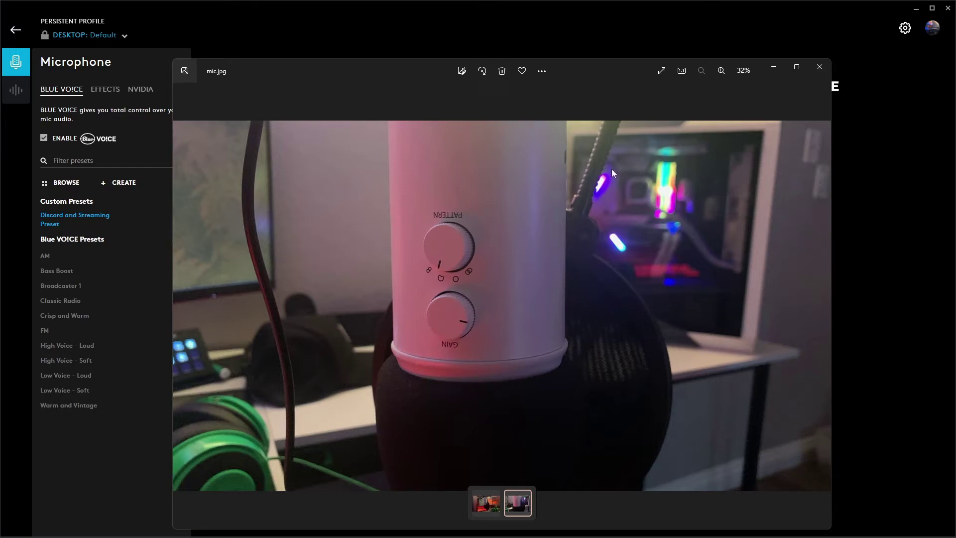
pyautogui.click(817, 66)
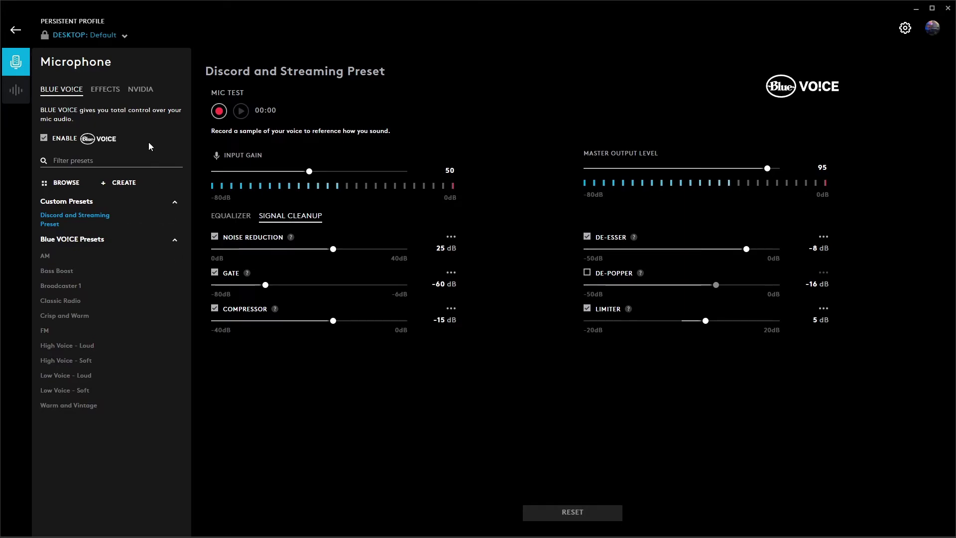
# Step: Display the NVIDIA Broadcast microphone tab with noise removal enabled at 60
pyautogui.click(142, 90)
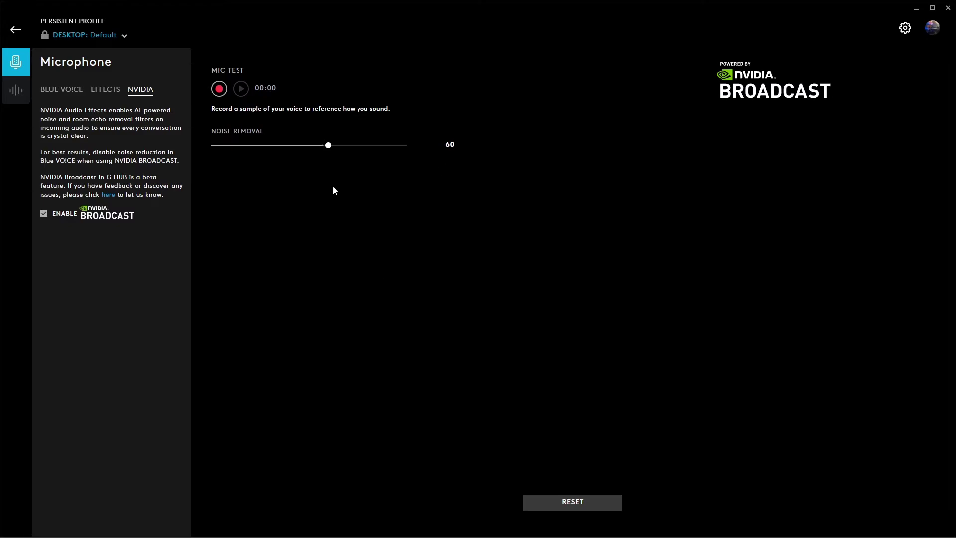
# Step: Open Discord's Voice & Video settings, showing the Yeti Classic input and input sensitivity options
pyautogui.click(490, 526)
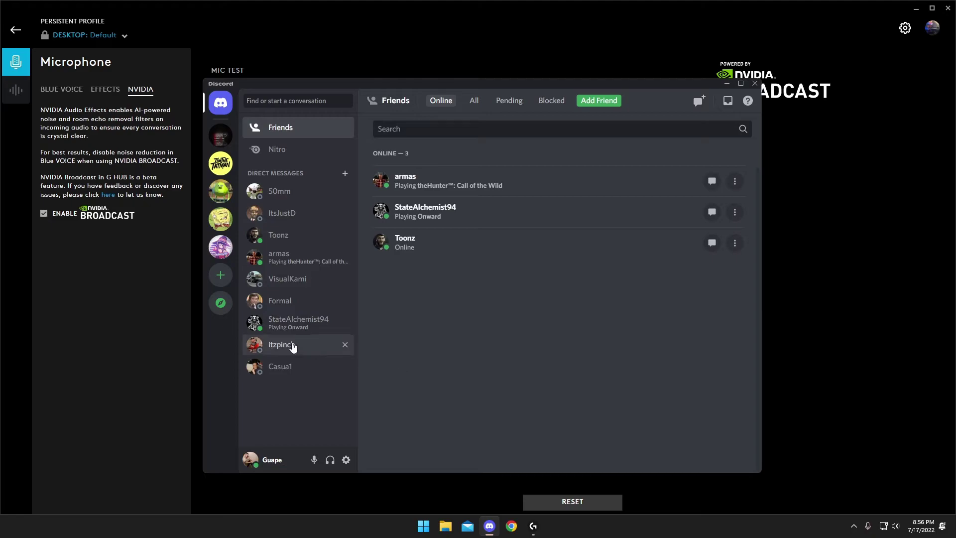
pyautogui.click(347, 459)
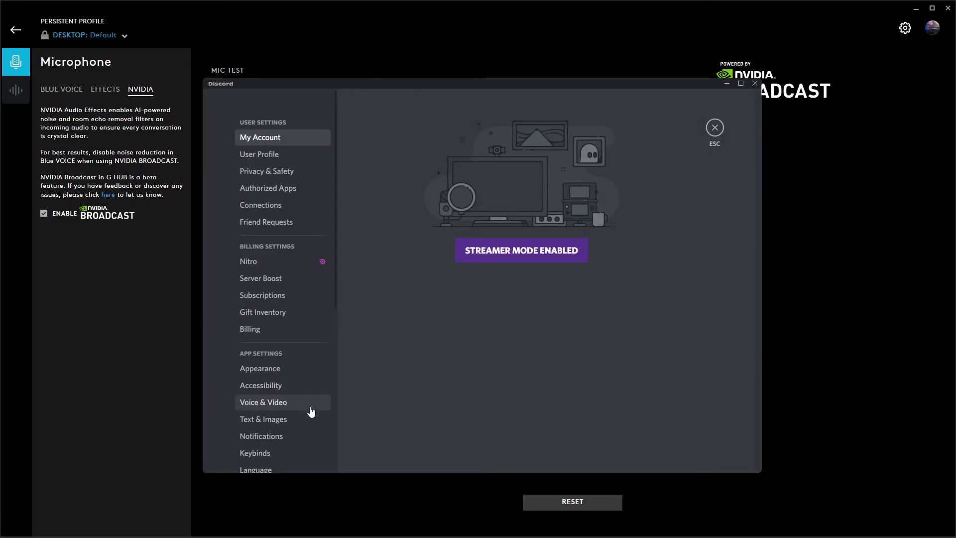
pyautogui.click(282, 406)
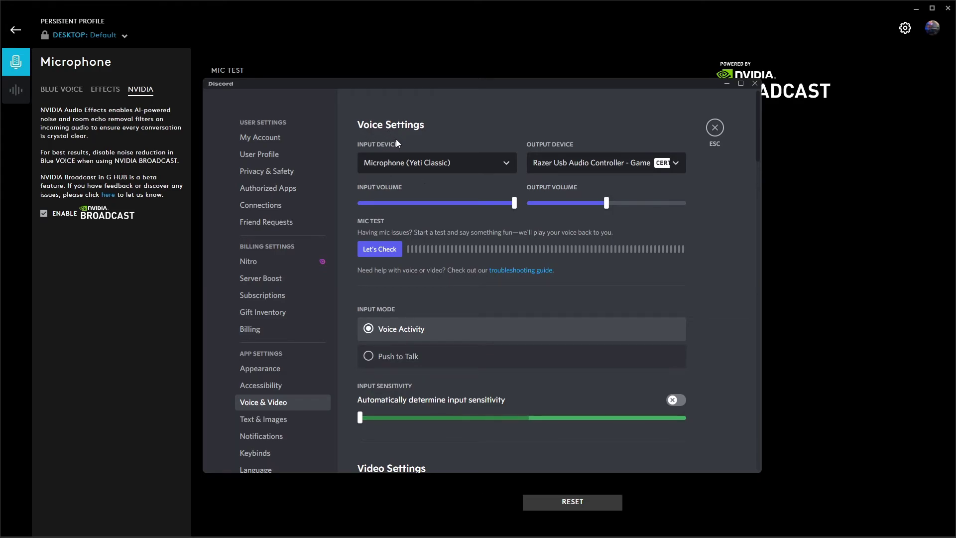
pyautogui.scroll(-3, 447, 283)
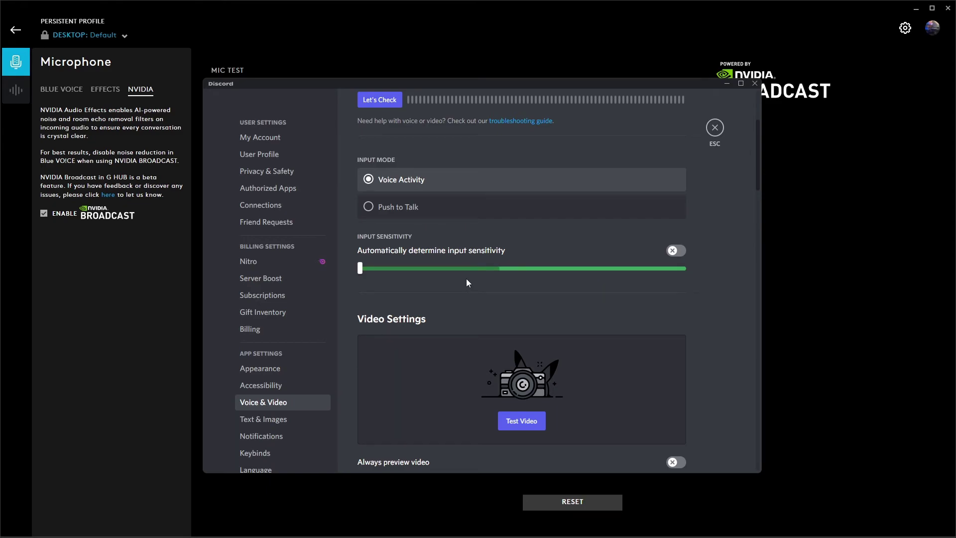
# Step: Scroll through Voice Processing, confirming echo cancellation, noise reduction and automatic gain control are off
pyautogui.scroll(-3, 493, 294)
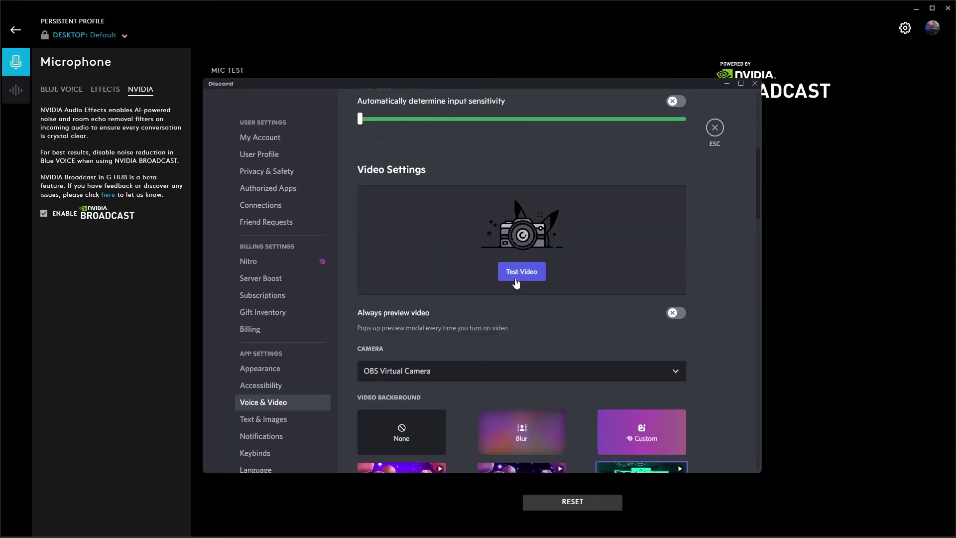
pyautogui.scroll(-10, 509, 271)
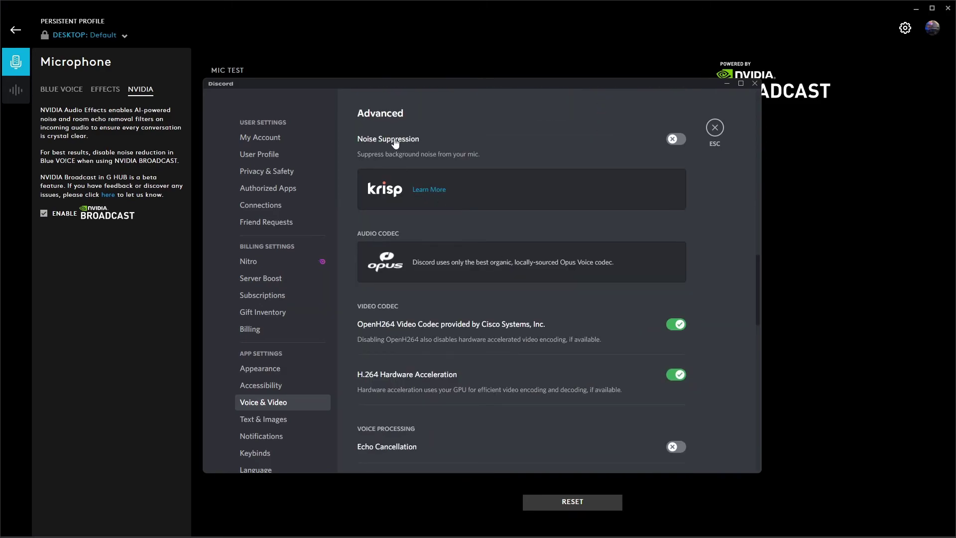
pyautogui.scroll(-2, 635, 172)
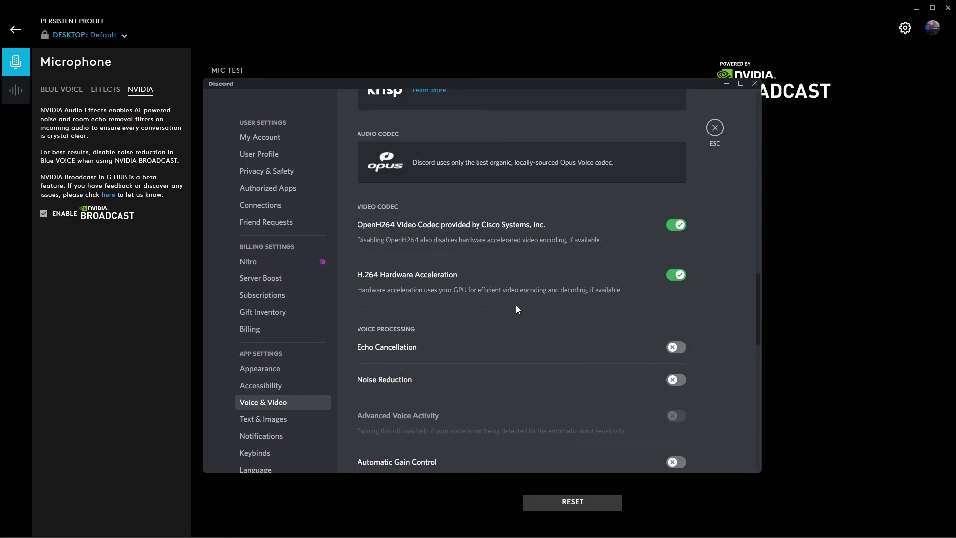
pyautogui.scroll(-3, 428, 279)
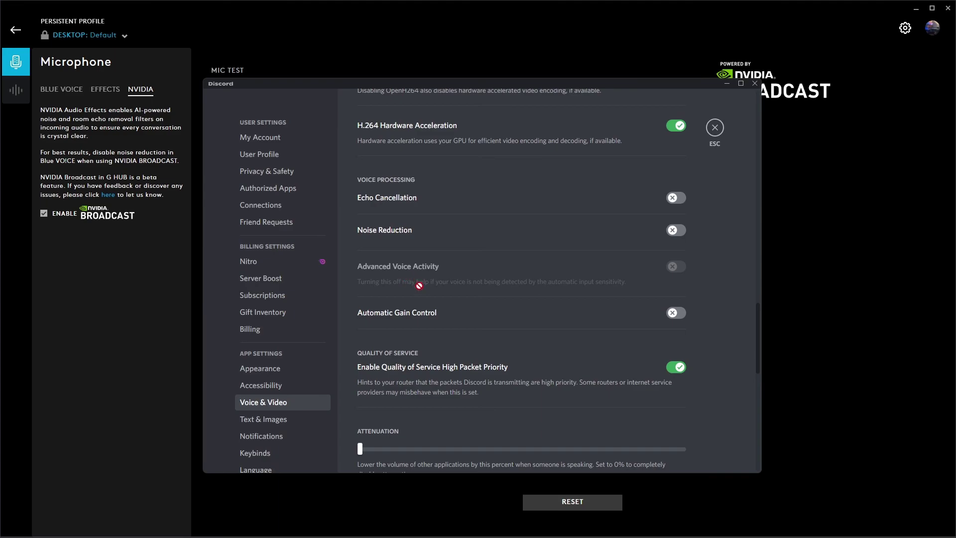
pyautogui.scroll(10, 434, 302)
pyautogui.scroll(10, 452, 305)
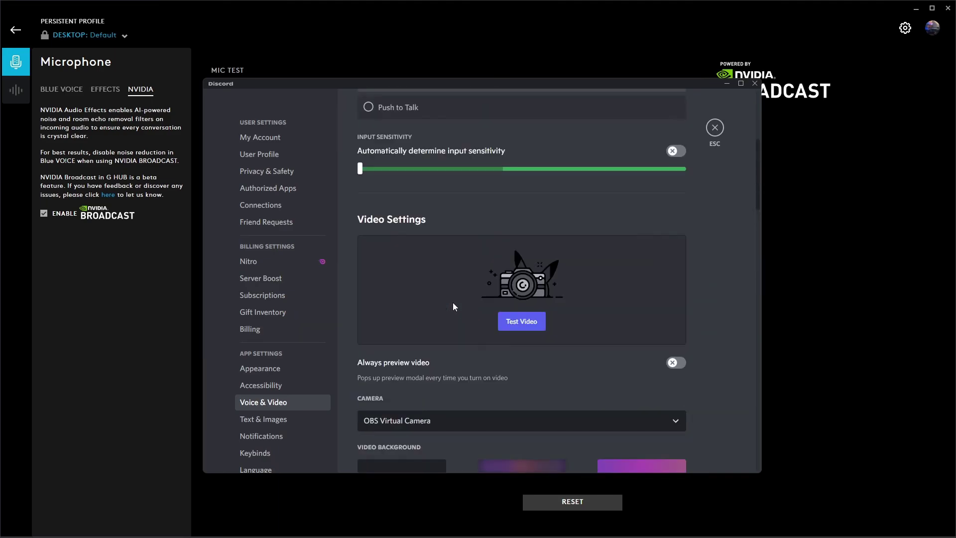
# Step: Toggle Automatically determine input sensitivity on, then back off
pyautogui.click(675, 401)
pyautogui.scroll(-15, 714, 343)
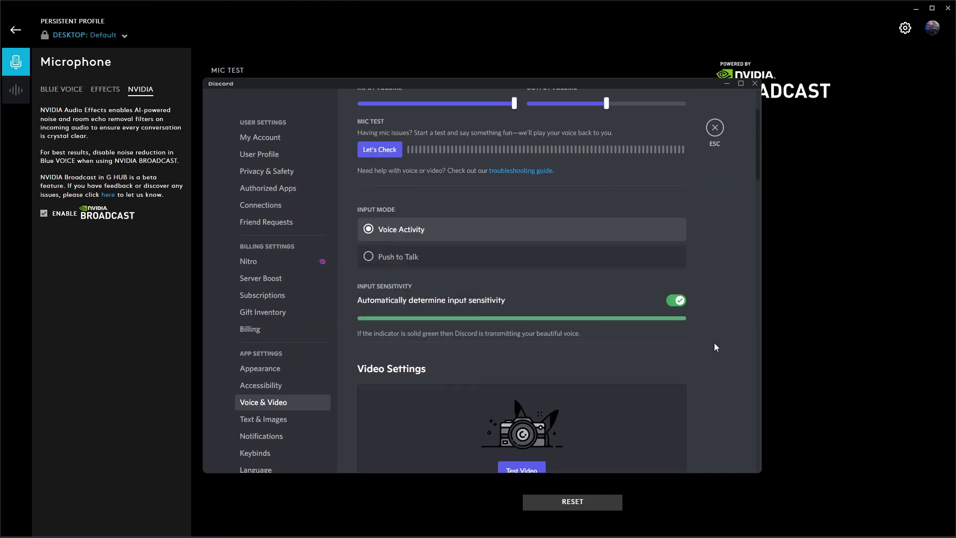
pyautogui.scroll(-6, 600, 289)
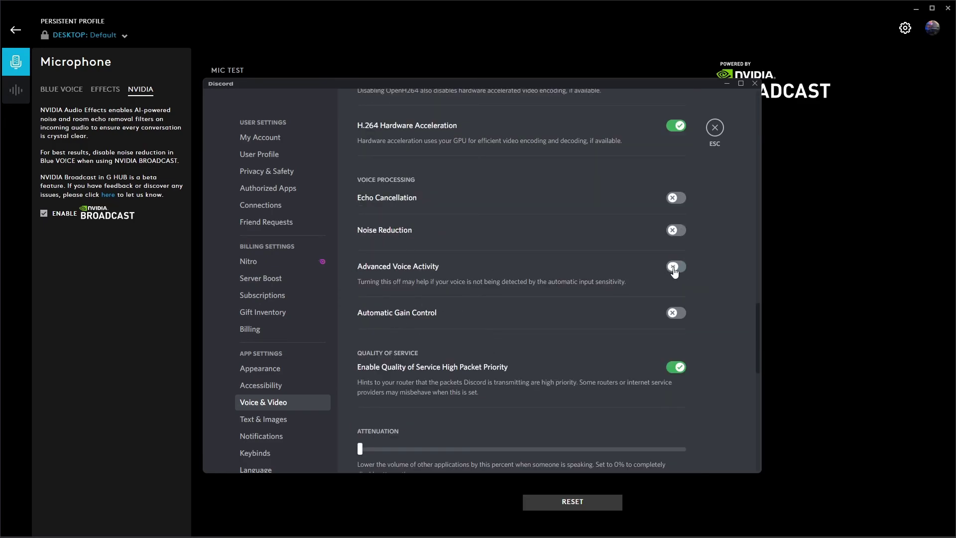
pyautogui.scroll(10, 573, 265)
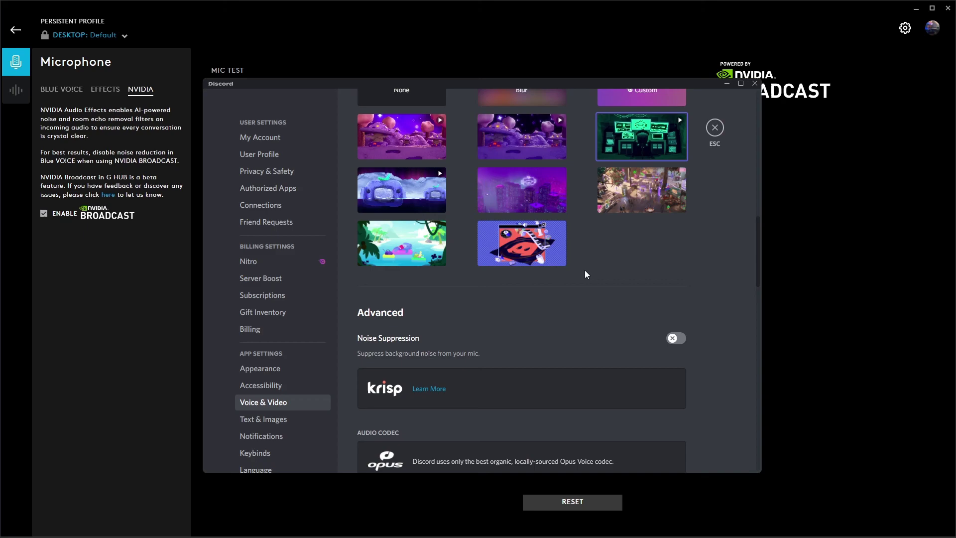
pyautogui.scroll(6, 585, 270)
pyautogui.click(676, 151)
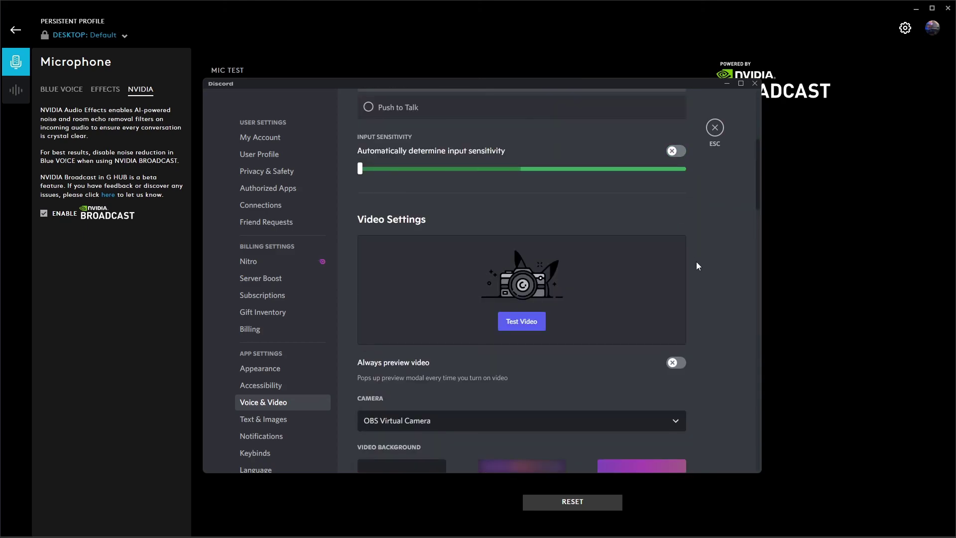
pyautogui.scroll(-10, 693, 265)
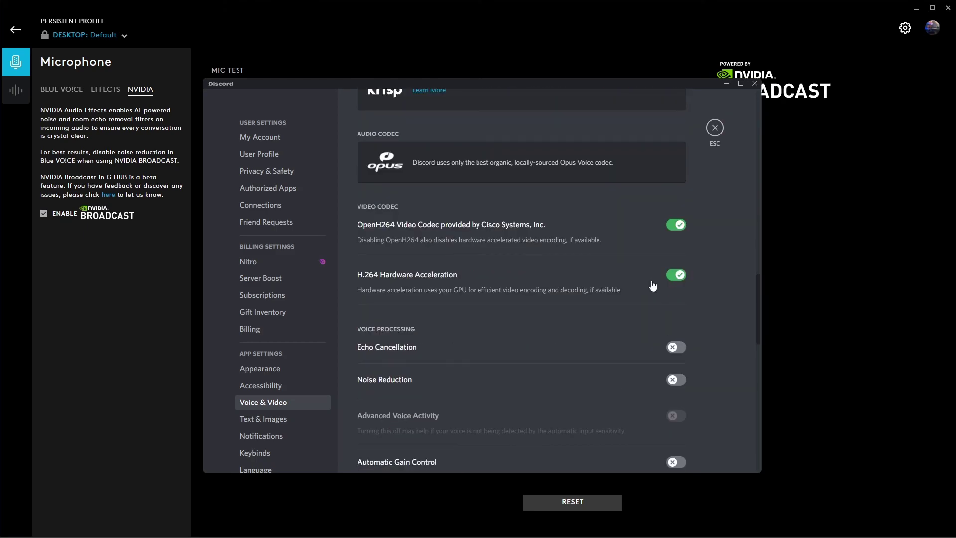
pyautogui.scroll(-3, 652, 282)
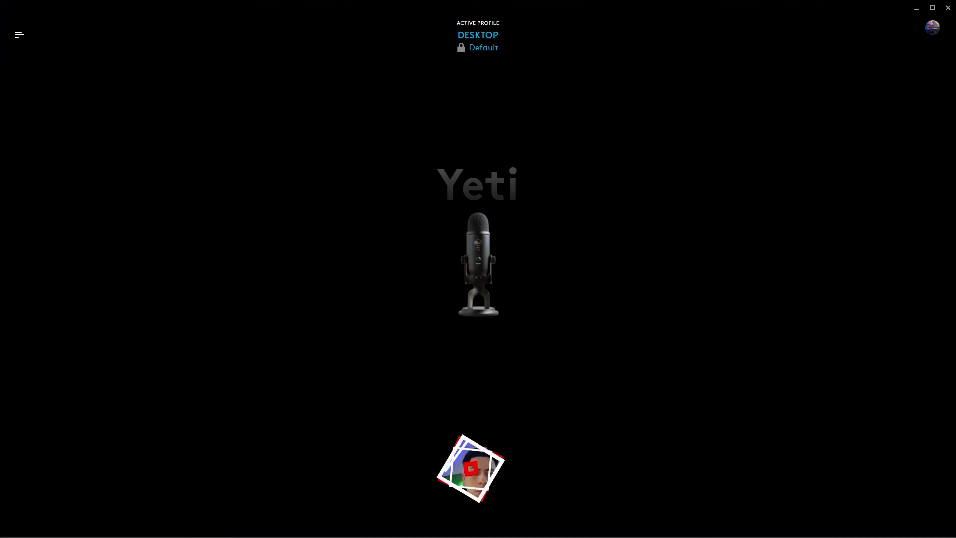